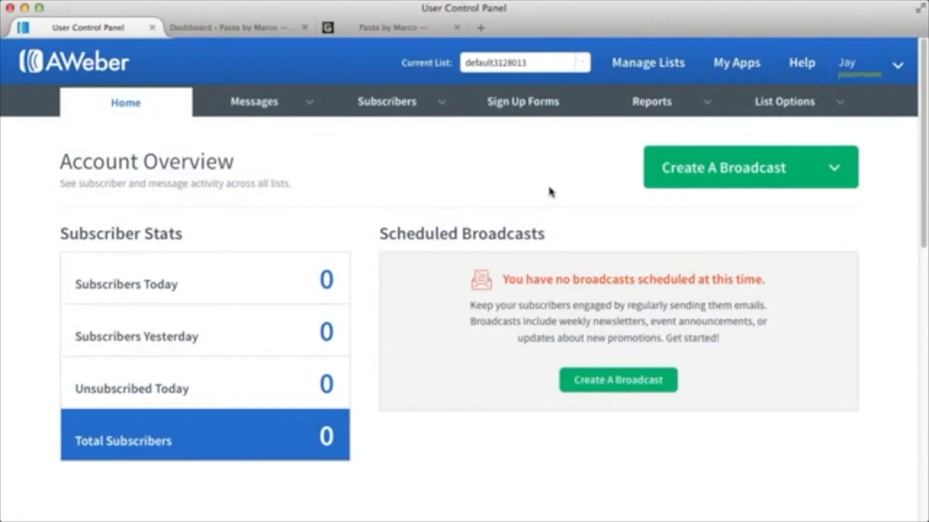
click(633, 78)
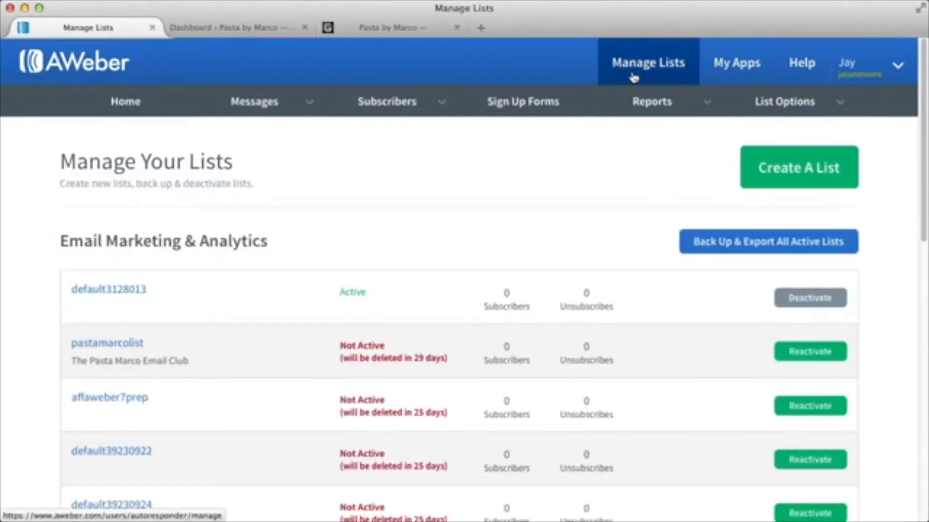
click(804, 173)
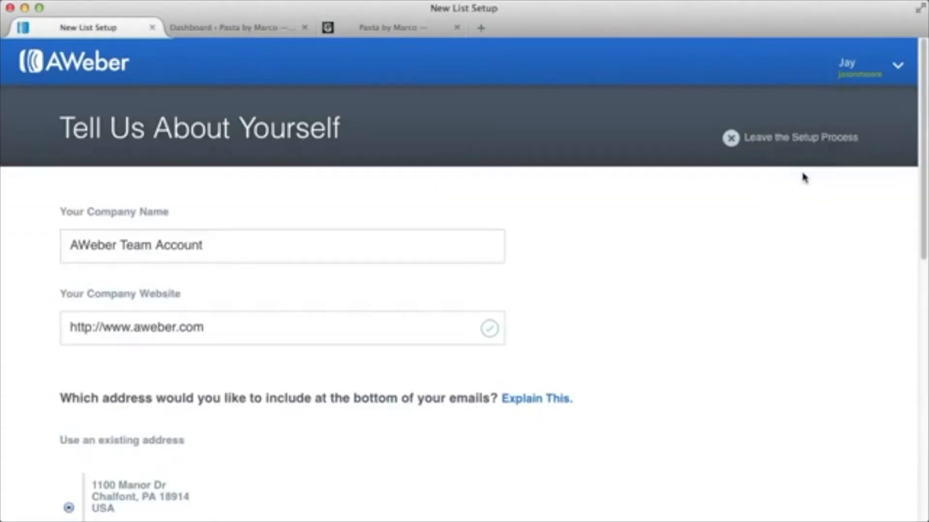
triple_click(335, 242)
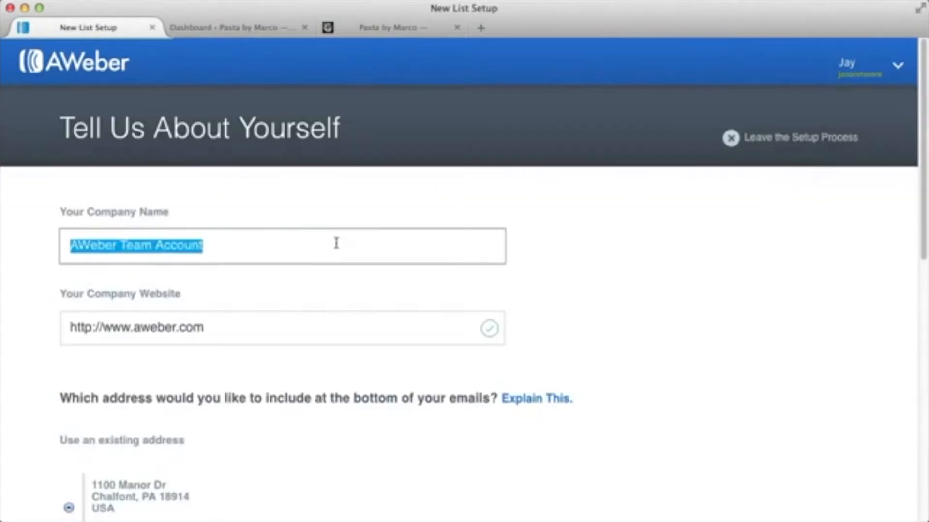
text(Pasta by Marco)
triple_click(331, 328)
text(http://pastamarco.com/blog/)
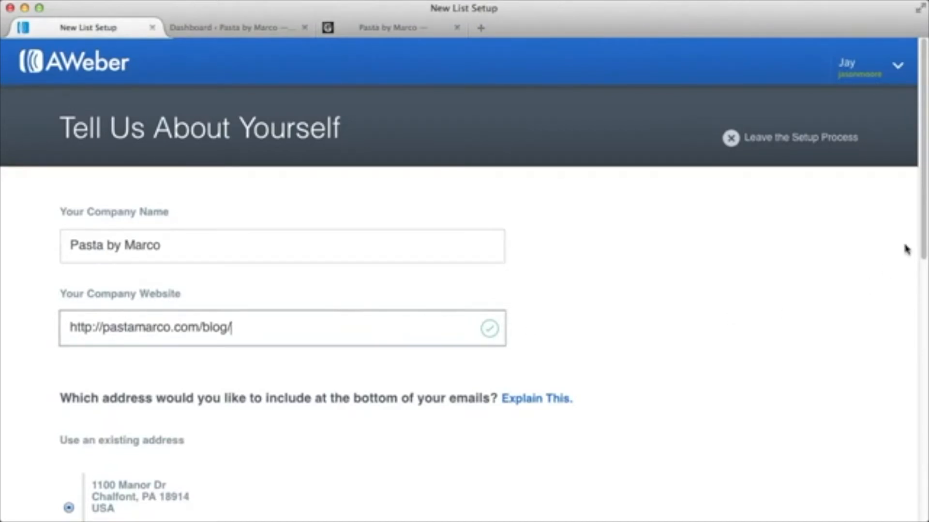
drag(921, 238, 911, 376)
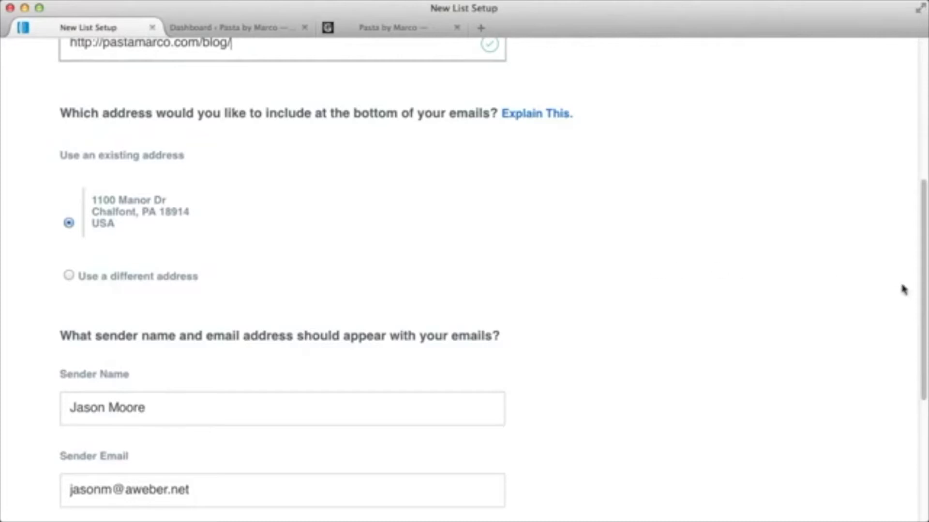
scroll(880, 286, down, 5)
click(124, 355)
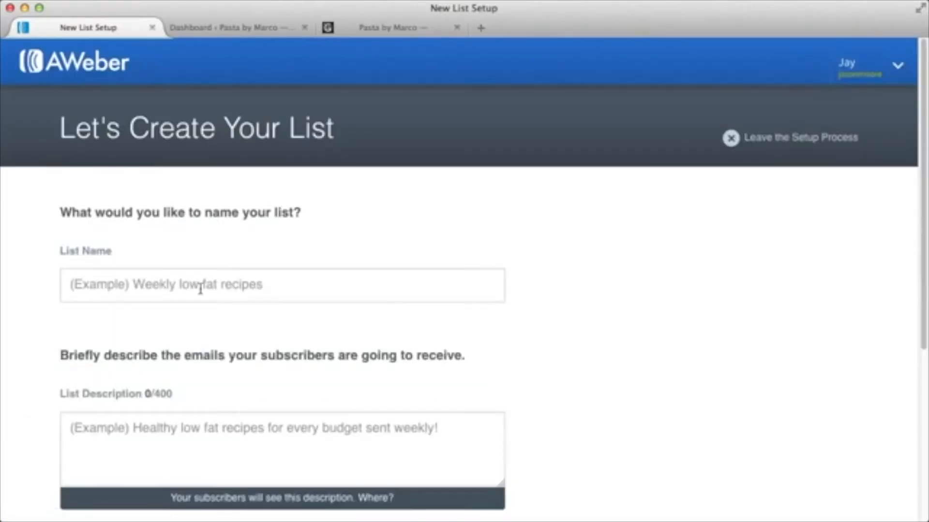
Step: Name the new list "Pasta Marco Email Club"
click(202, 286)
text(Pasta Maerco)
key(BackSpace)
key(BackSpace)
key(BackSpace)
key(BackSpace)
text(rco Email Club)
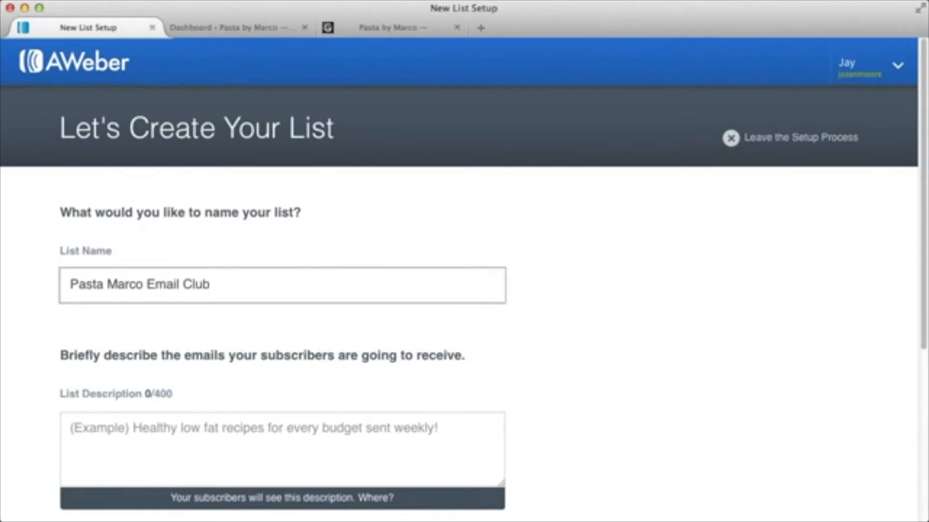
Step: Describe the list as "The Pasta Marco Email Club" and proceed to the confirmation message
scroll(228, 261, down, 4)
click(227, 260)
text(The Pasta Mar)
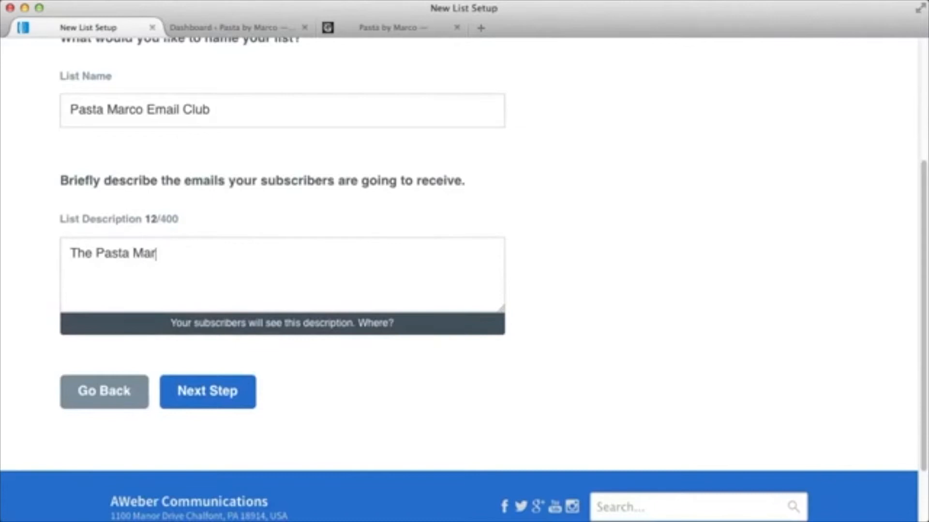
text(co Email Club)
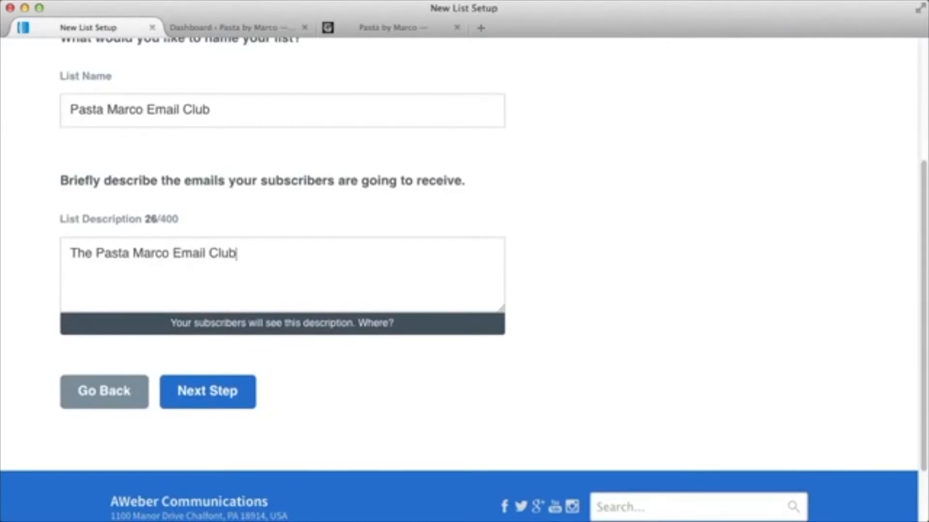
click(233, 399)
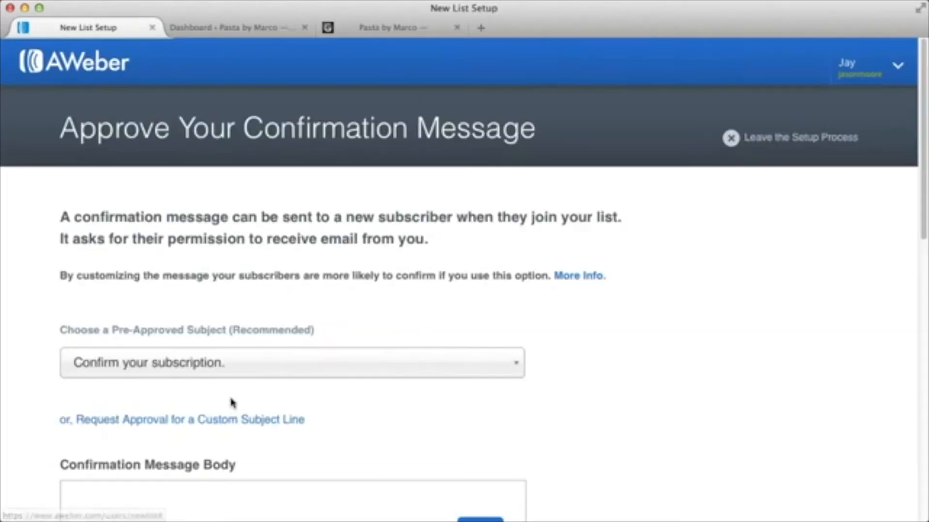
Step: Request a custom confirmation subject line reading "Activate Your Pasta Marco Email Club Membership" instead of a pre-approved subject
scroll(640, 344, down, 5)
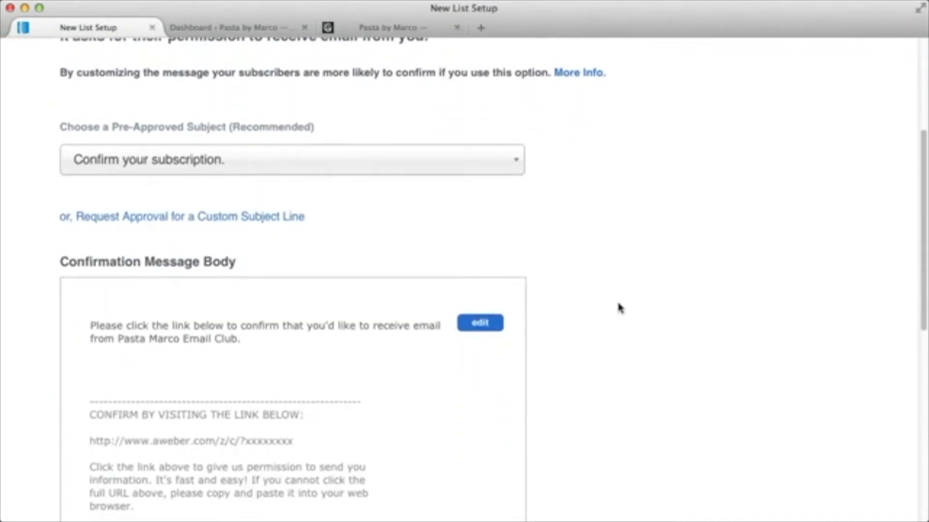
click(507, 161)
click(508, 161)
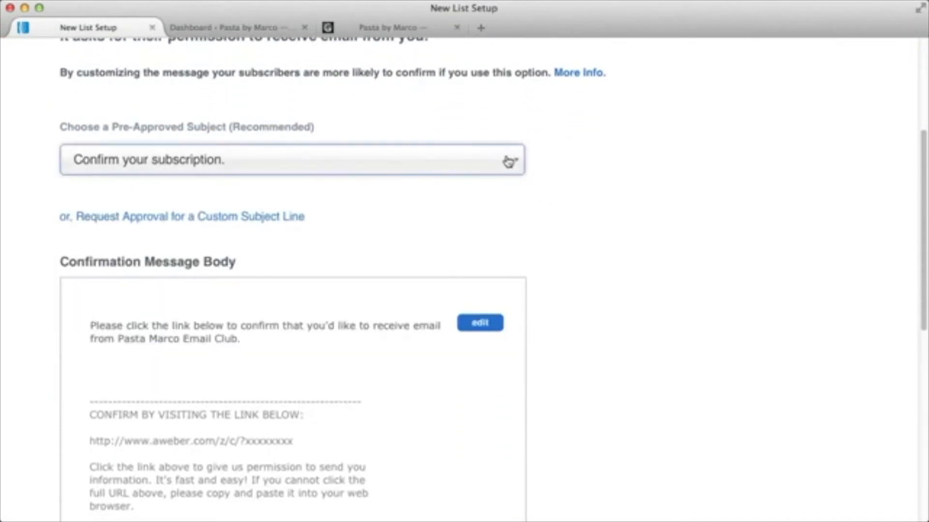
scroll(279, 215, up, 5)
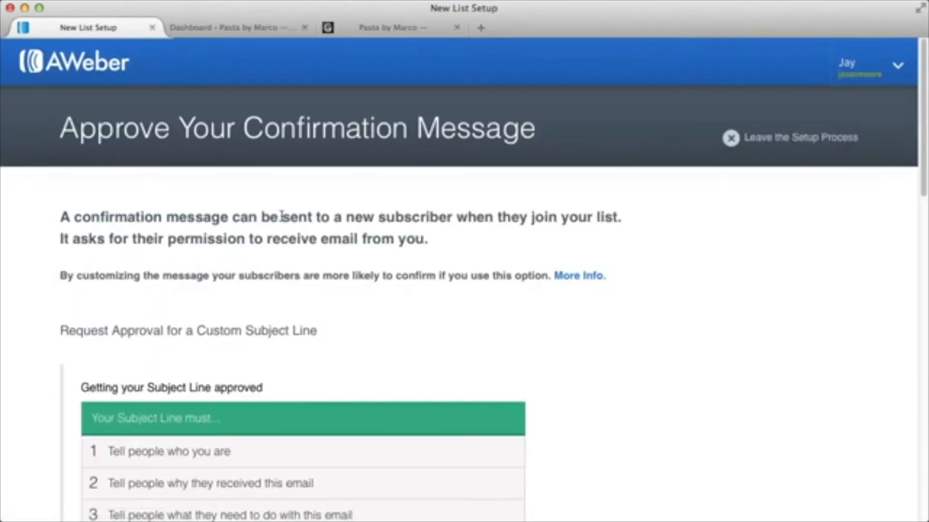
scroll(567, 257, down, 4)
scroll(567, 256, down, 6)
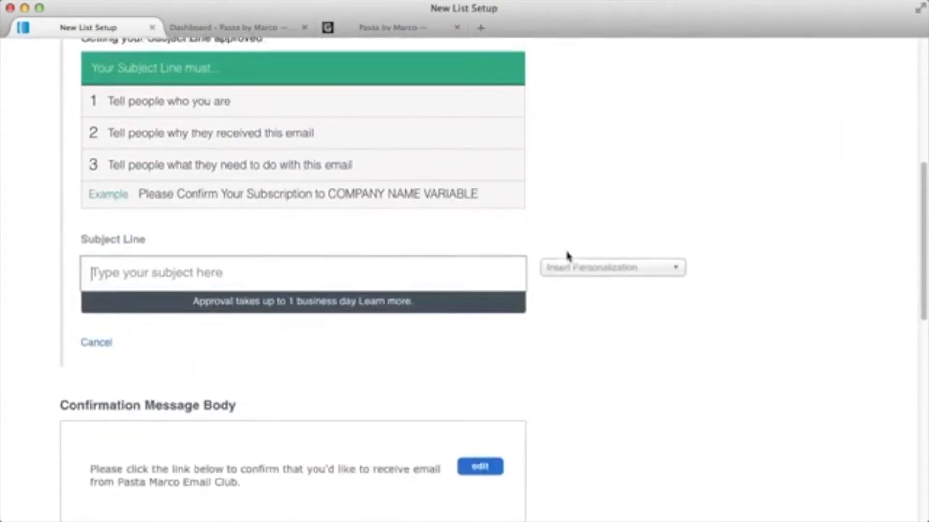
click(567, 252)
click(404, 164)
text(Activate Your Pasta Marco Email Club Membership)
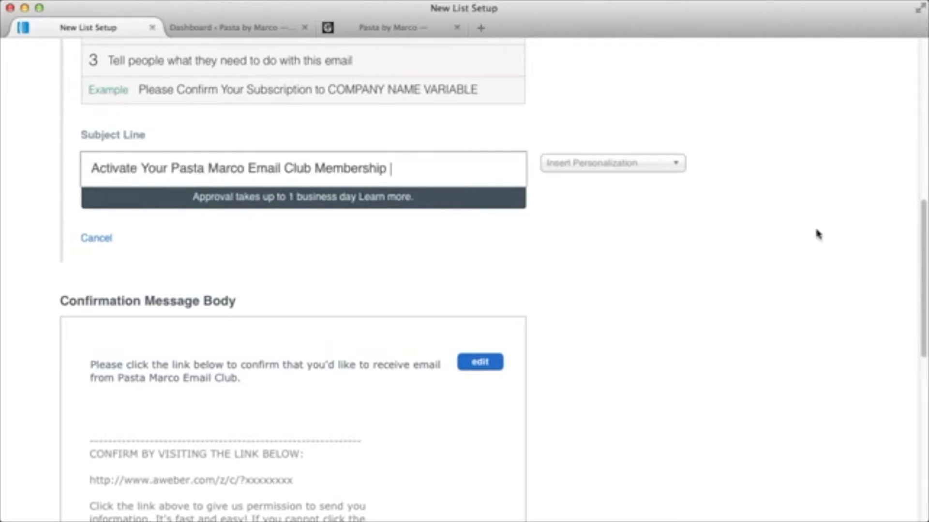
Step: Review the confirmation message's introduction and link, and approve the message to finish creating the list
drag(922, 225, 914, 303)
click(321, 161)
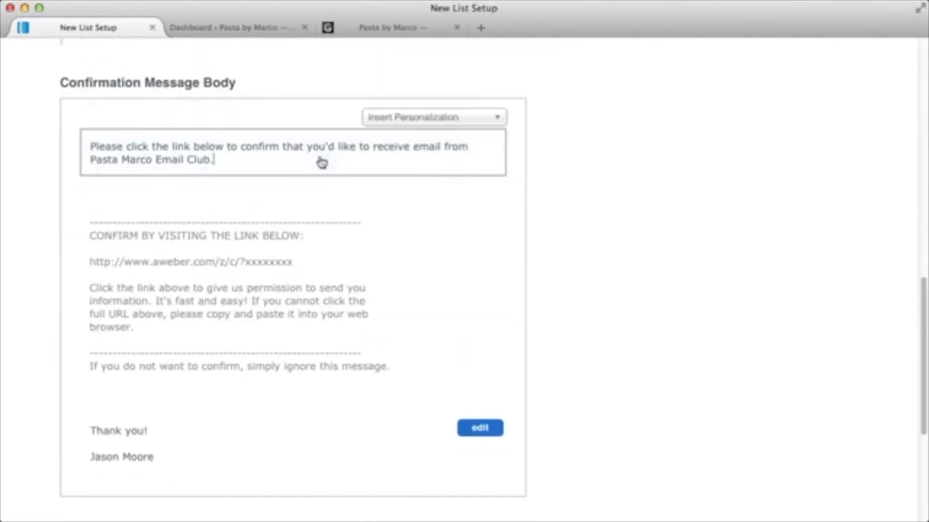
triple_click(249, 264)
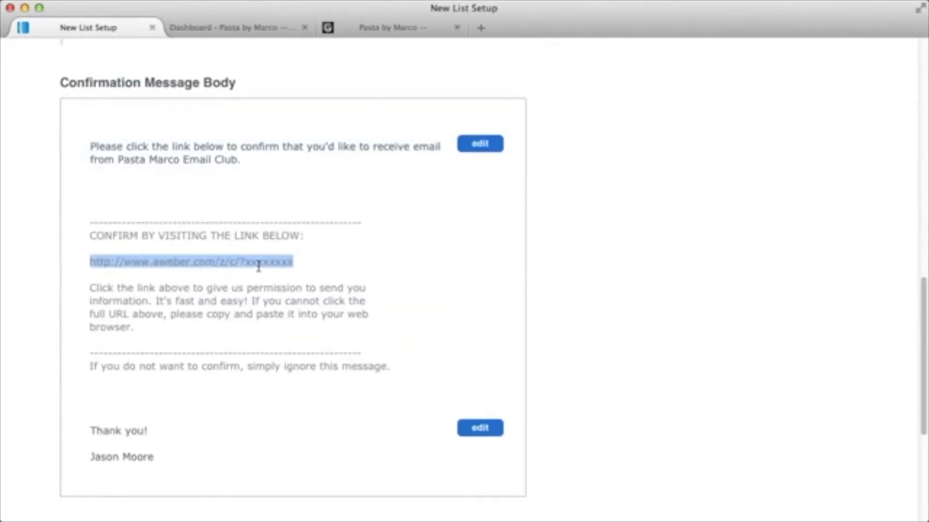
drag(921, 344, 919, 387)
click(333, 383)
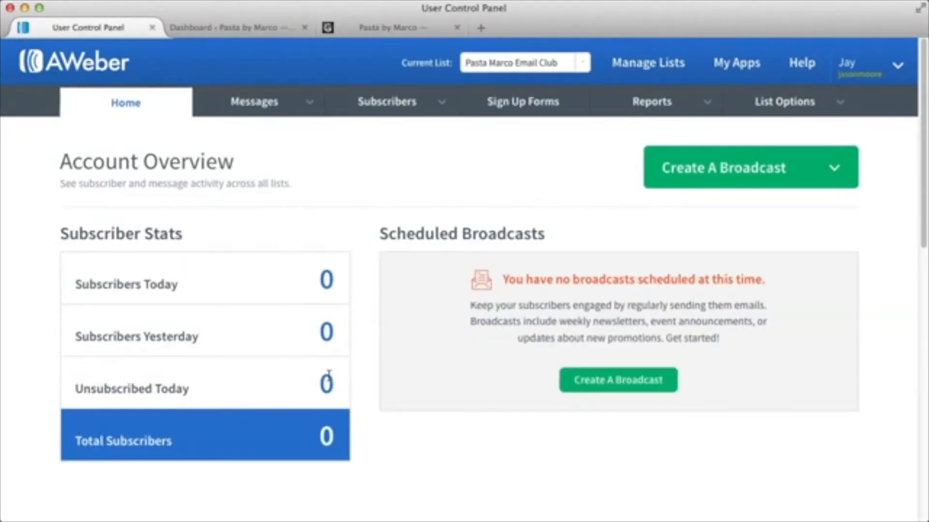
Step: Create a follow-up message in the Drag & Drop Email Builder with the subject "Thanks for Joining the Pasta Marco Email Club!"
mouse_move(297, 108)
click(300, 139)
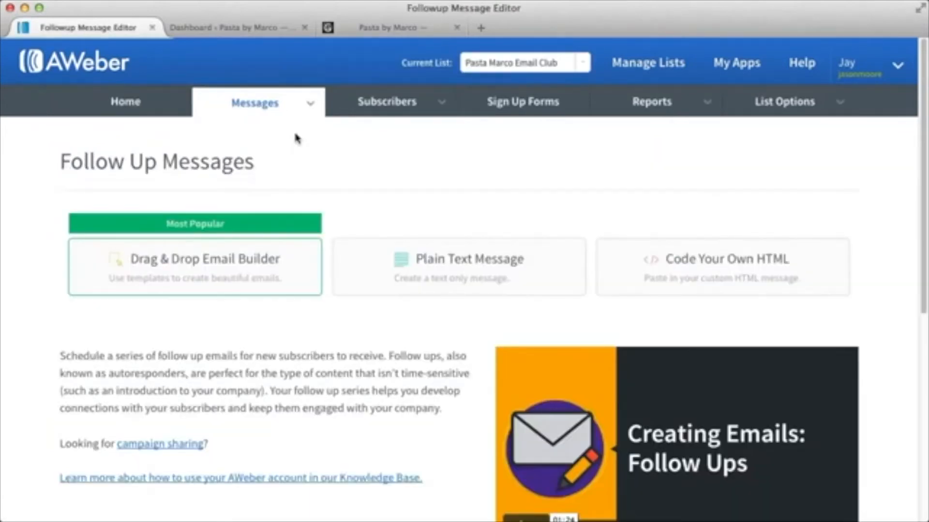
click(191, 270)
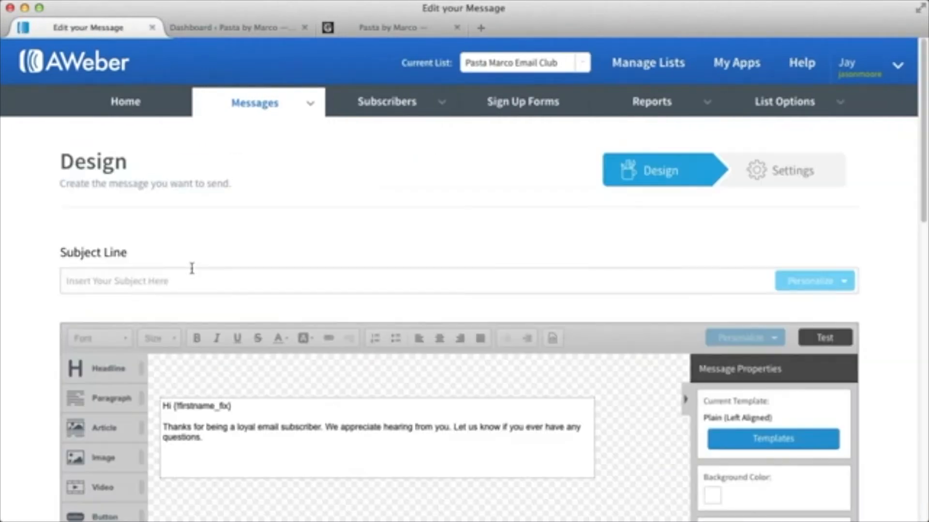
click(221, 284)
text(Thanks for Joining the Pasta Marco Email Club!)
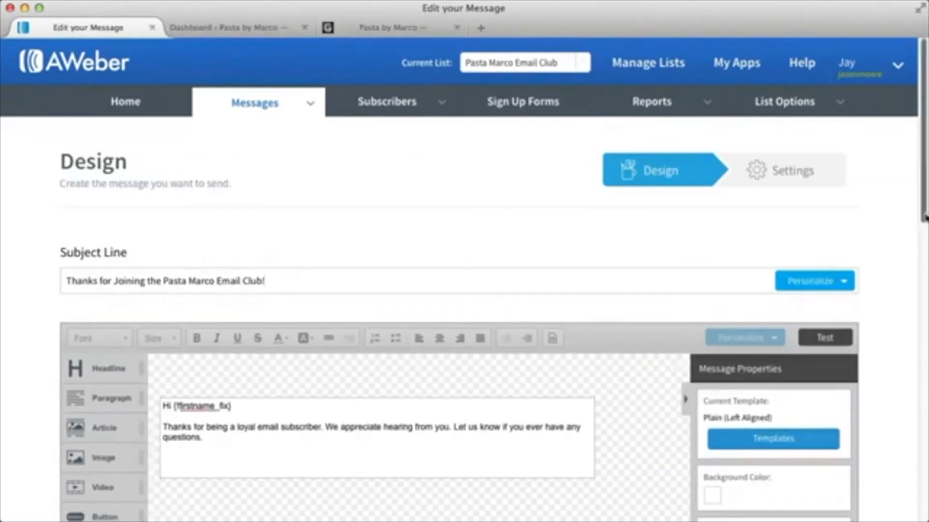
Step: Apply the Foodie template to the message without keeping the existing message content
scroll(844, 250, down, 5)
click(779, 221)
click(710, 170)
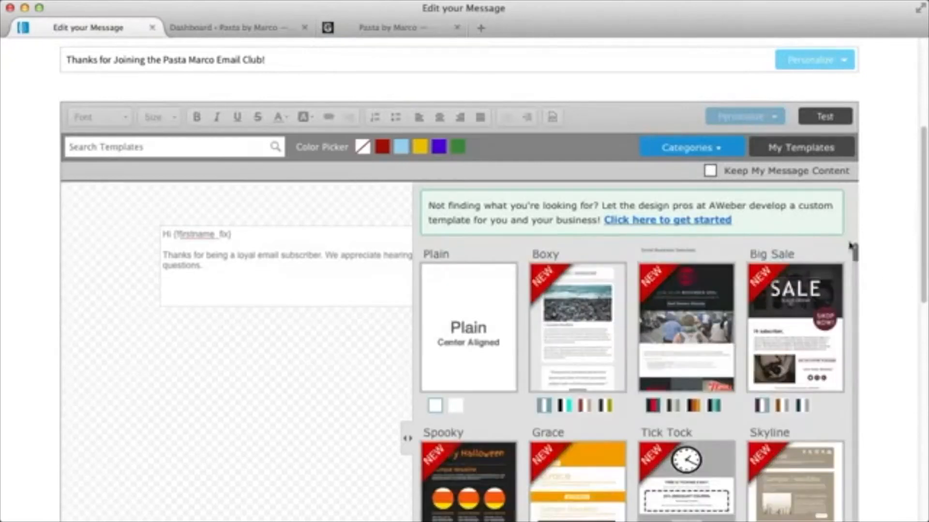
scroll(842, 257, down, 5)
click(691, 304)
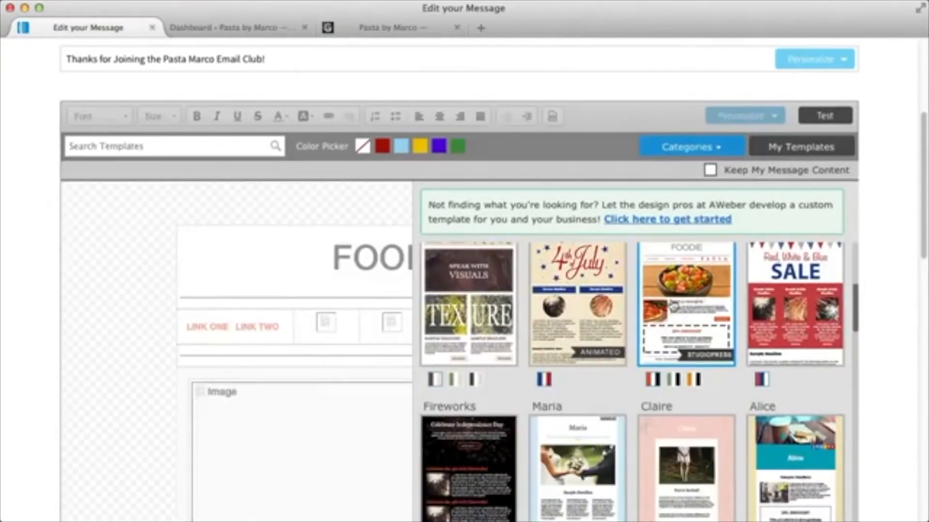
Step: Replace the article's placeholder body with the copied welcome text and put the greeting "Hi" in its own paragraph
scroll(911, 228, down, 8)
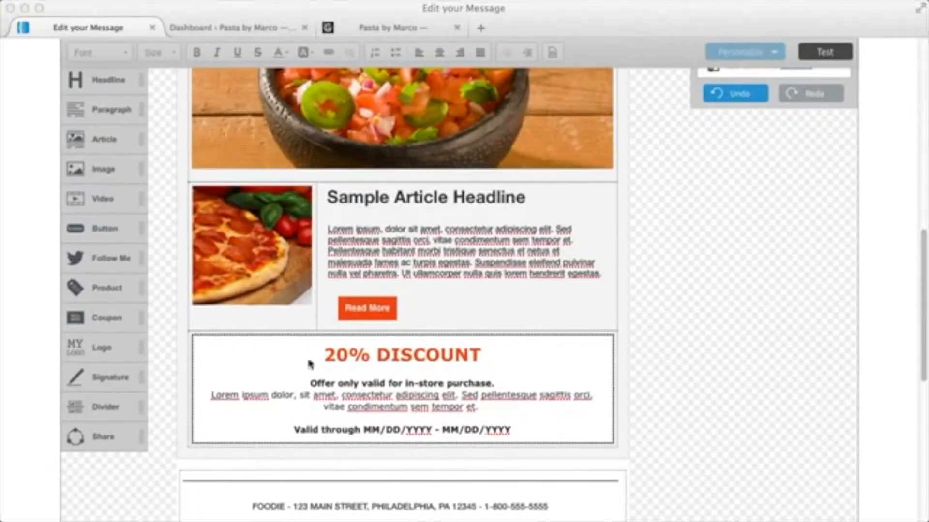
click(463, 312)
key(super+v)
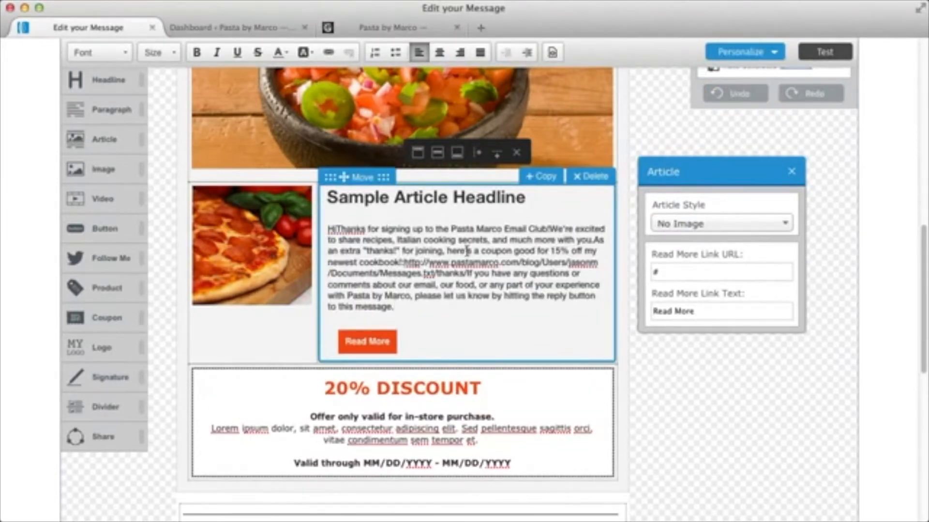
click(337, 228)
key(Return)
key(Return)
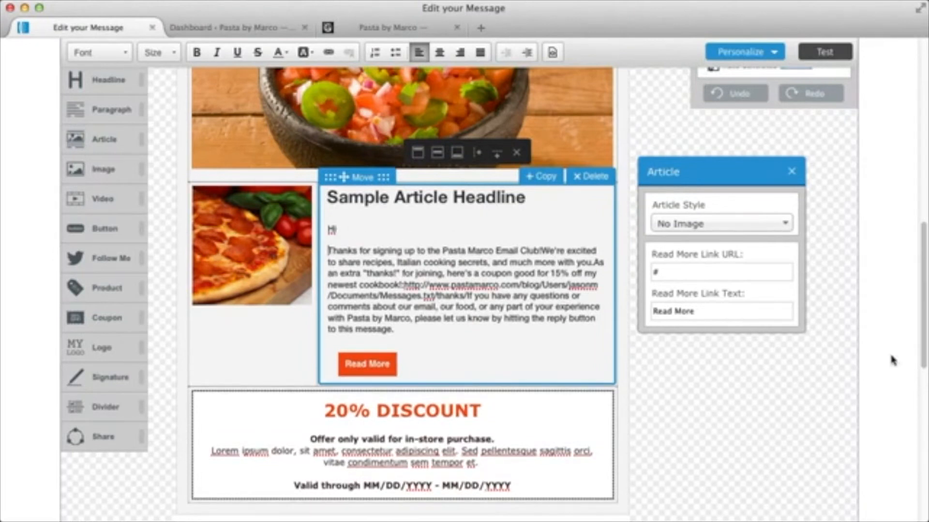
Step: Finish the message design, accept its default settings, and save the follow-up message to the series
scroll(892, 360, down, 10)
click(851, 416)
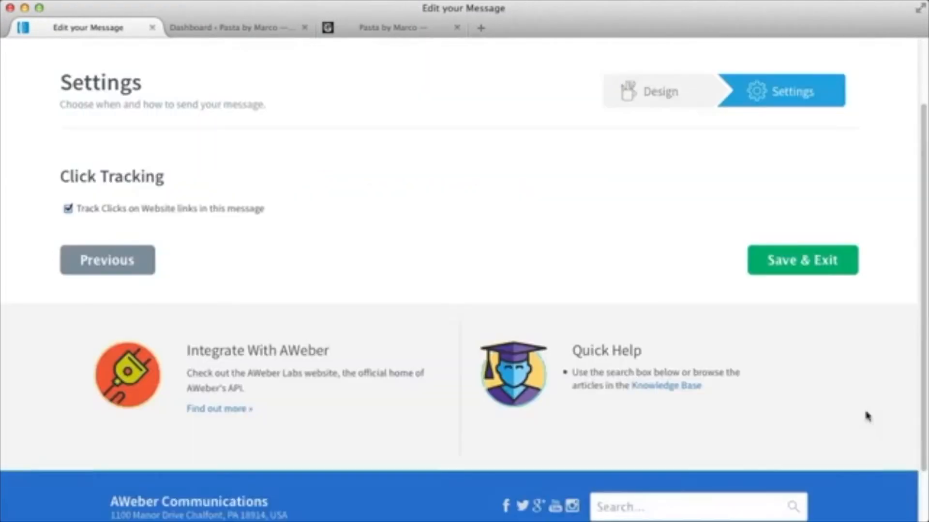
click(821, 265)
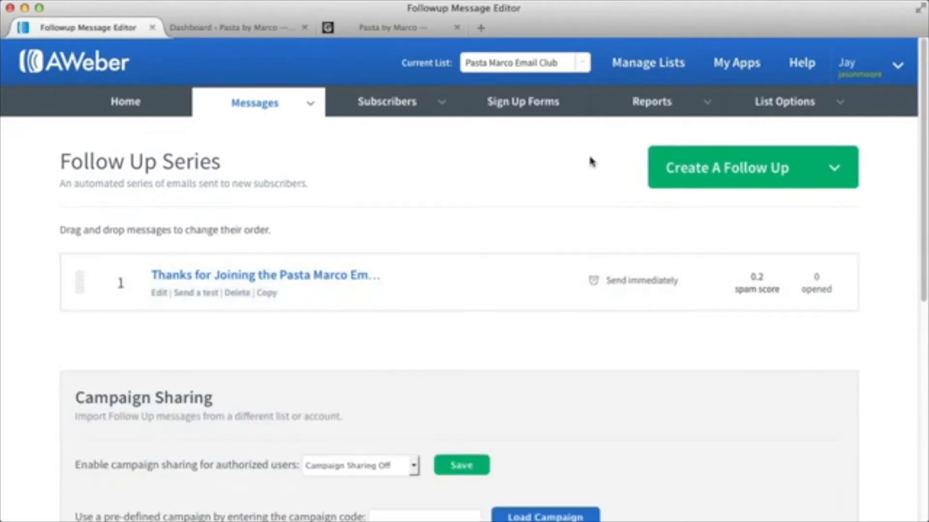
Step: Create a sign-up form for the list and load the Grace template in its red variant
click(524, 109)
click(280, 329)
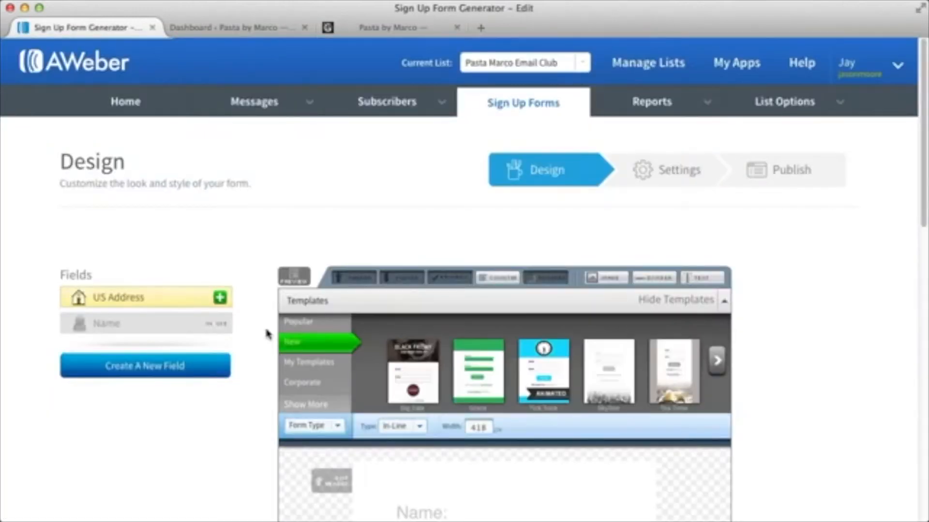
click(479, 382)
scroll(363, 387, down, 3)
click(365, 370)
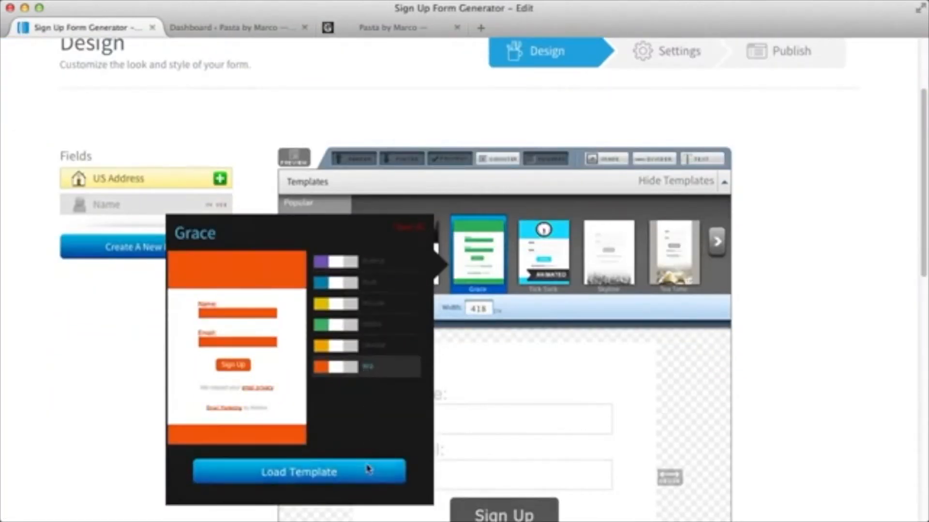
click(368, 472)
Step: Set the sign-up form's header text to "Sign Up to the Pasta Marco Email Club" and save the header
drag(919, 272, 908, 325)
mouse_move(551, 271)
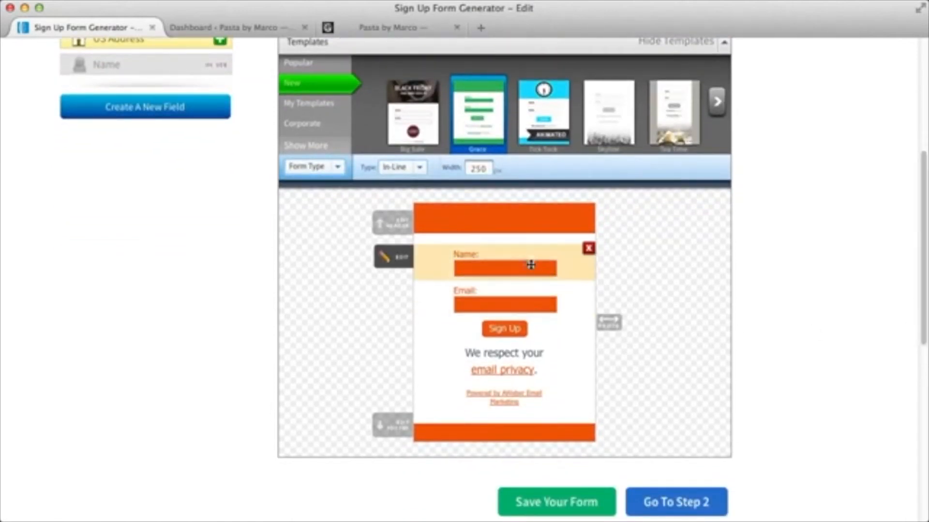
mouse_move(538, 302)
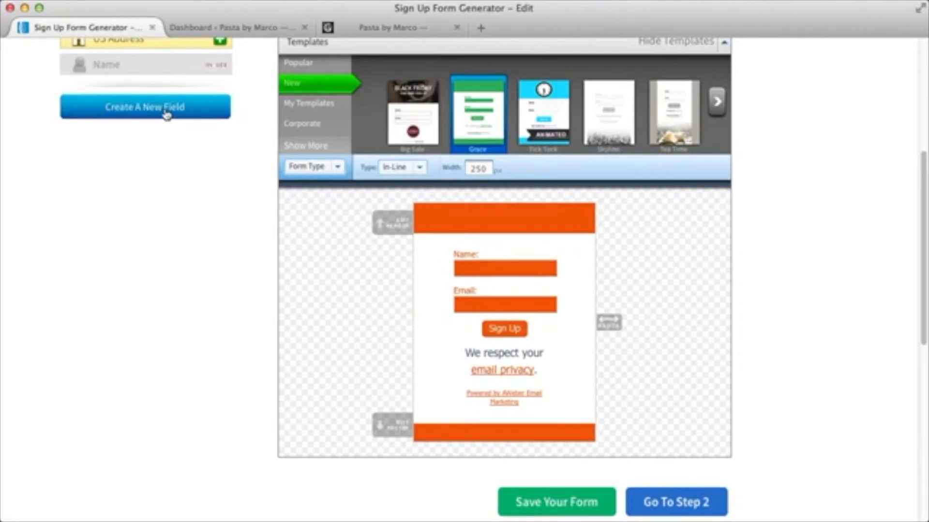
click(493, 222)
text(Sign Up to the )
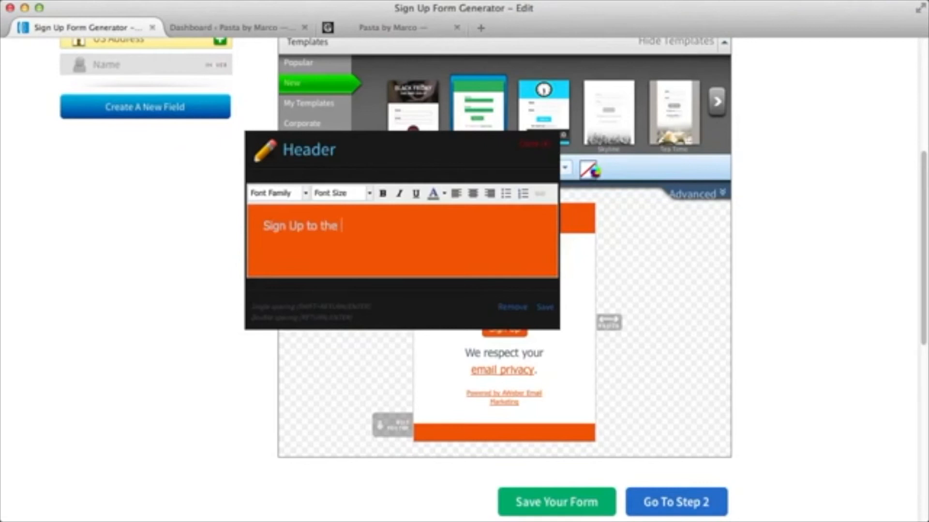
text(Pasta Marco Email Club)
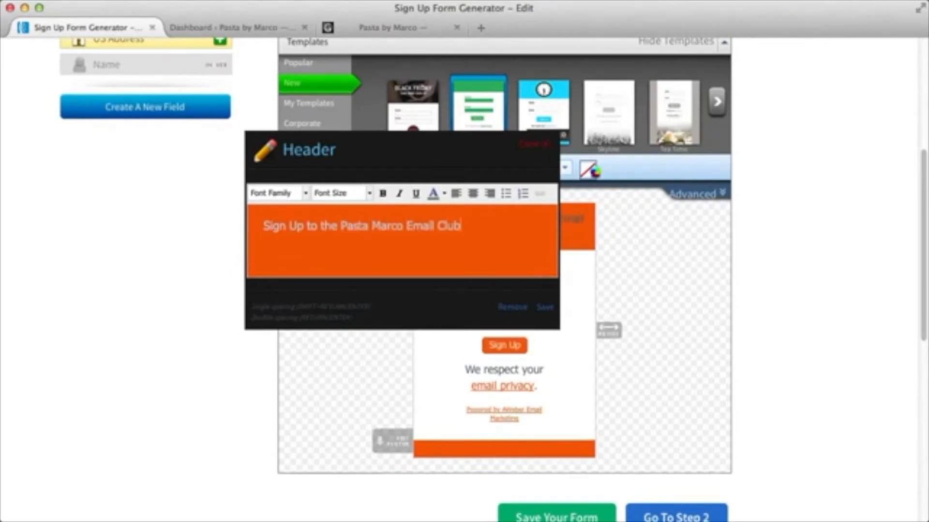
click(551, 308)
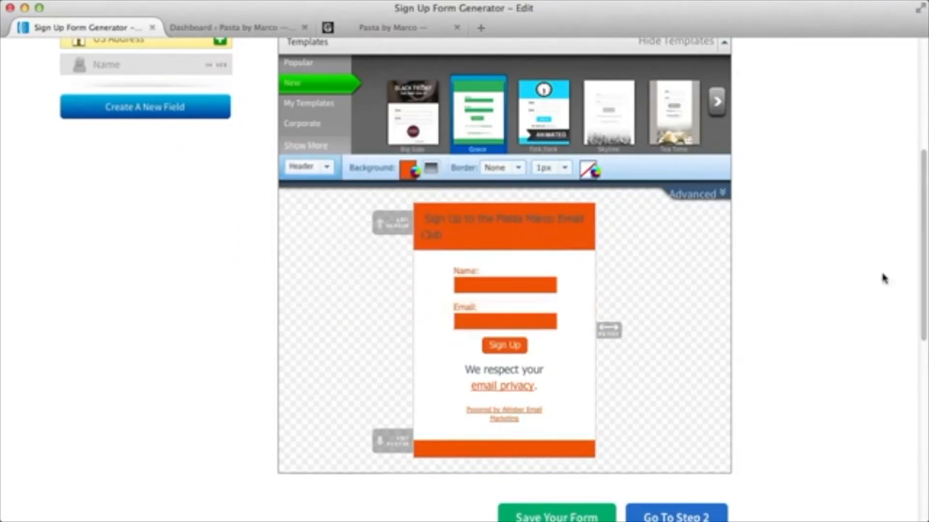
Step: Continue from the form design to its settings and name the form "Website Form"
scroll(894, 280, down, 3)
click(663, 423)
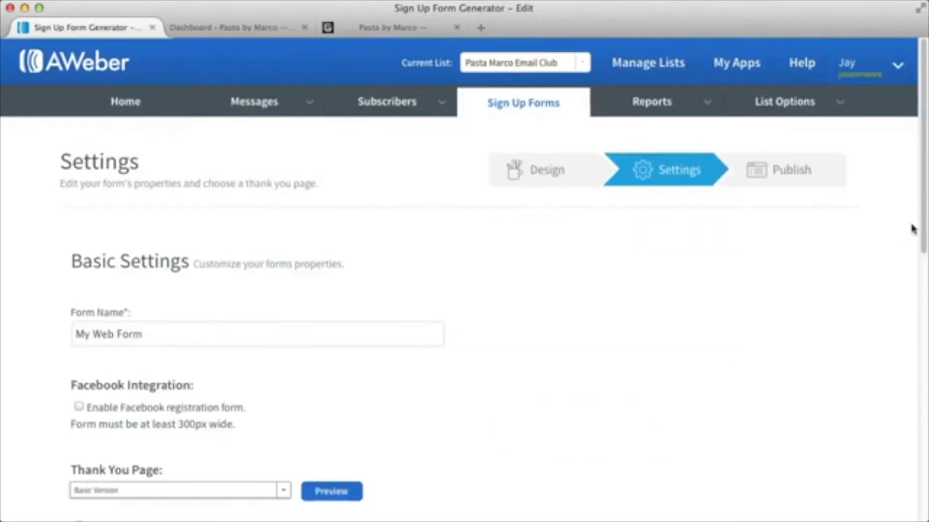
scroll(914, 230, down, 5)
triple_click(111, 137)
text(Website Form)
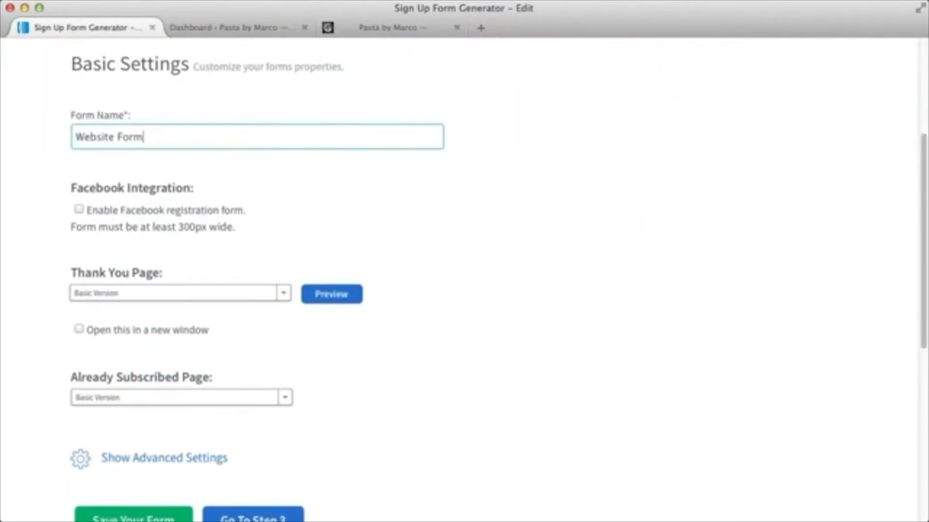
click(288, 300)
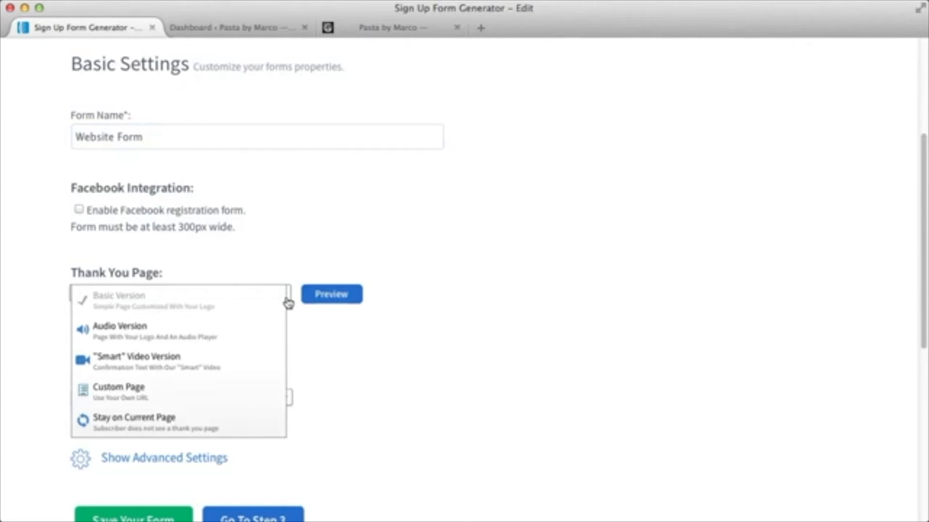
click(255, 389)
click(264, 332)
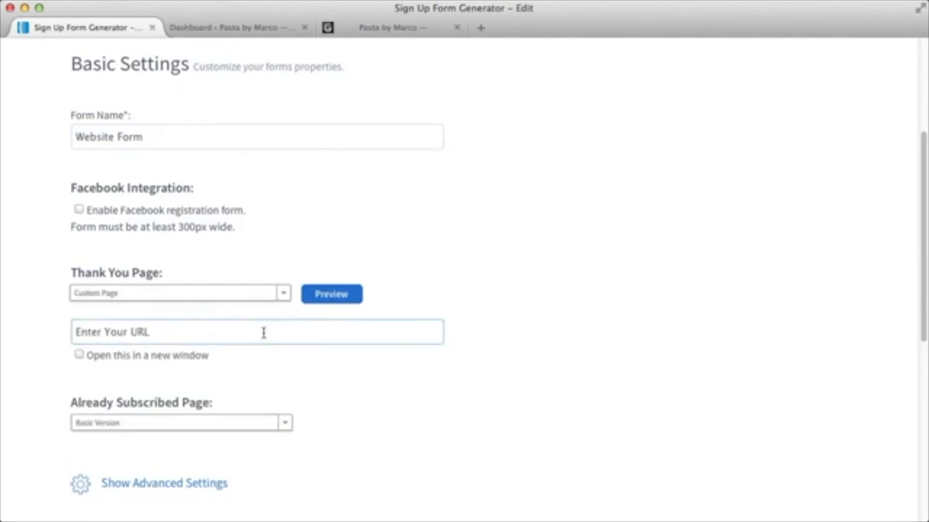
text(pastamarco.com/blog/thanks)
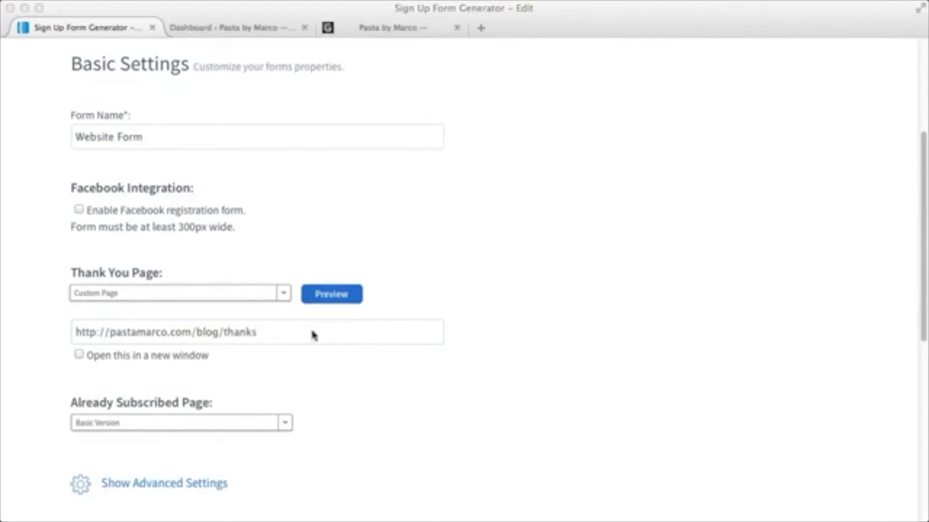
scroll(300, 332, down, 3)
scroll(280, 341, down, 2)
click(156, 380)
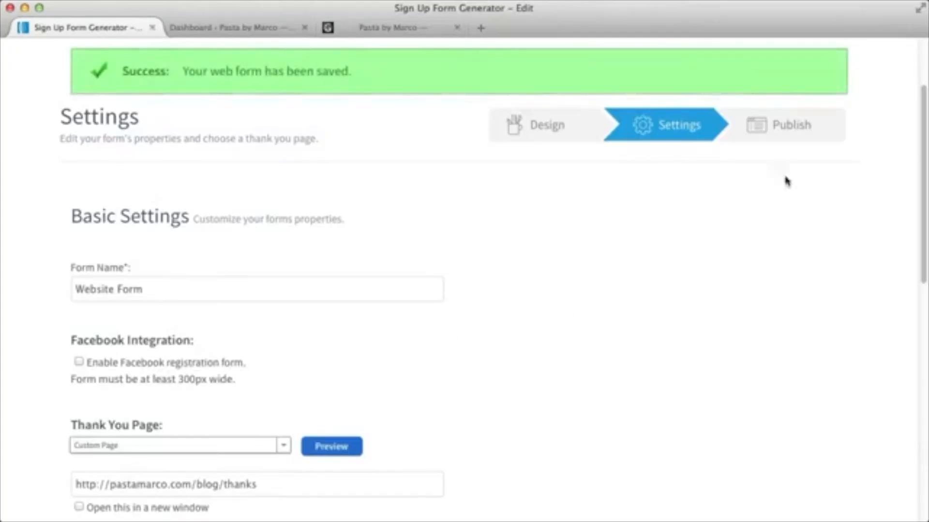
Step: Go to the form's publishing options, choose to install the form yourself, and copy the JavaScript snippet
click(801, 126)
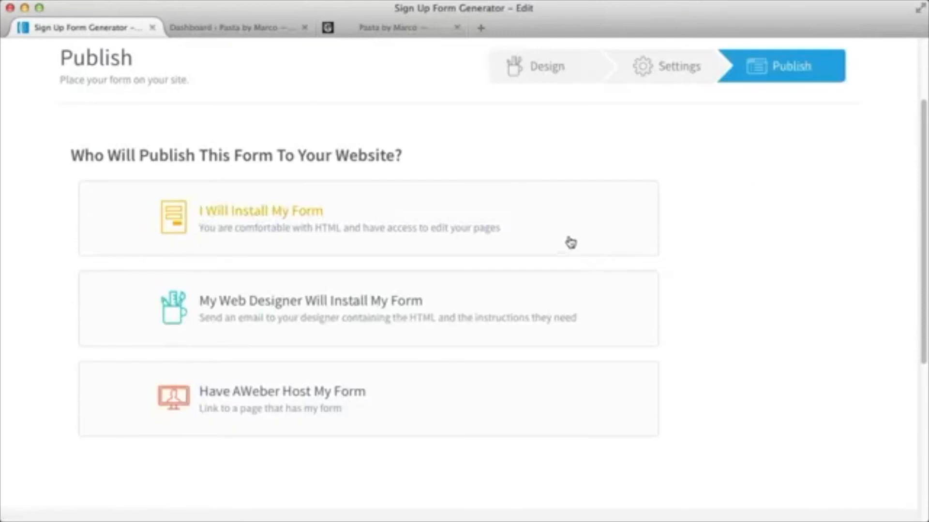
click(564, 239)
scroll(565, 239, down, 3)
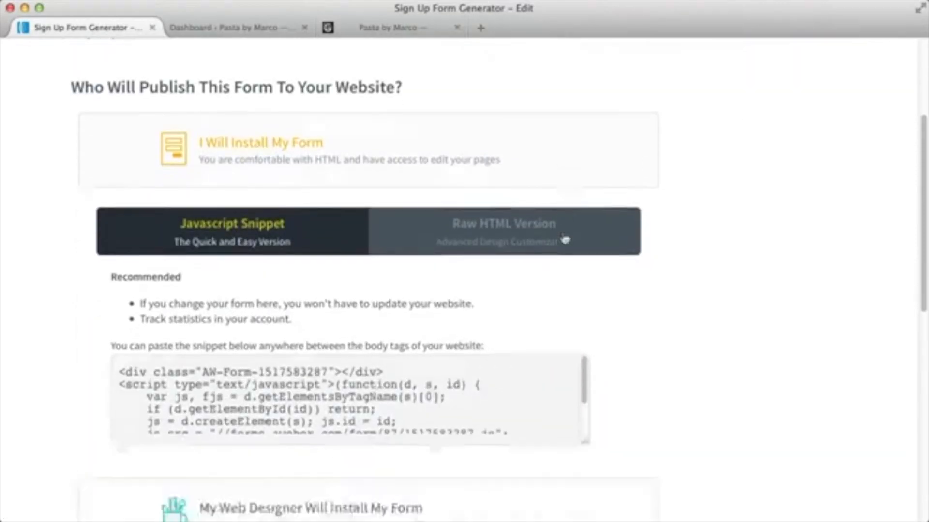
click(415, 326)
key(super+c)
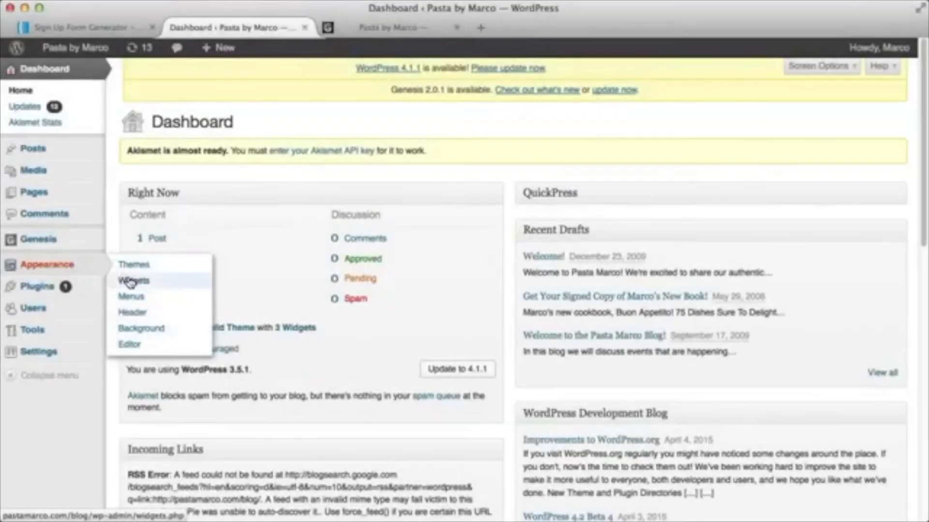
Step: Switch to the WordPress dashboard's widget management and add a Text widget above the existing widgets in the Primary Sidebar
click(134, 280)
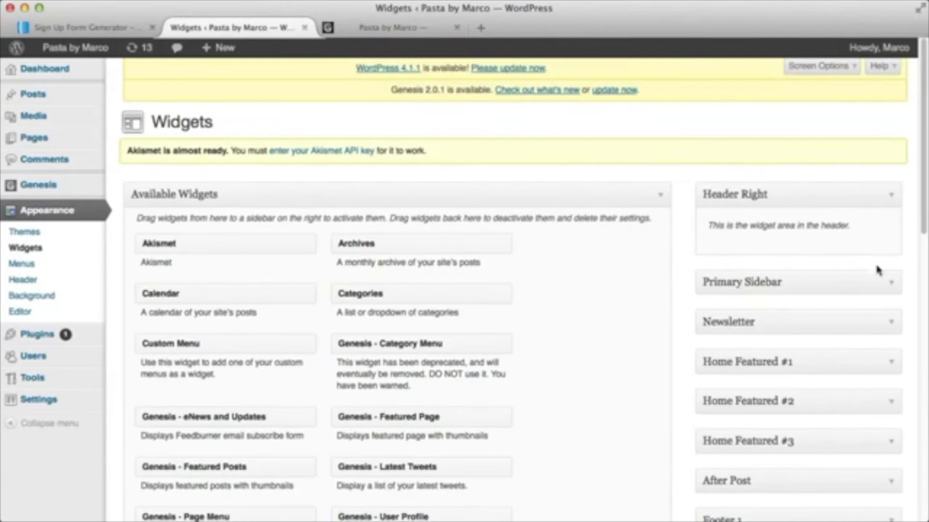
click(873, 282)
click(865, 349)
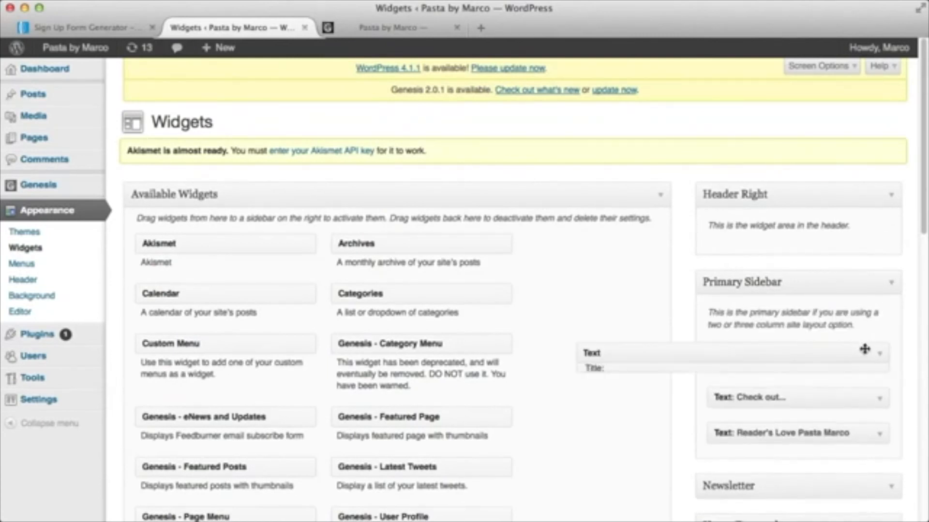
scroll(742, 218, down, 6)
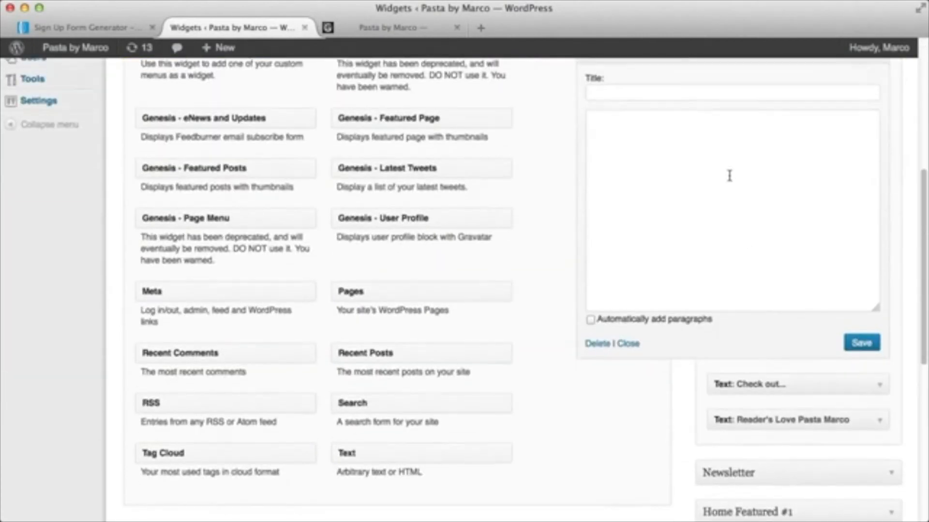
Step: Paste the copied form snippet into the new Text widget's content and save the widget
right_click(716, 137)
click(771, 197)
click(868, 349)
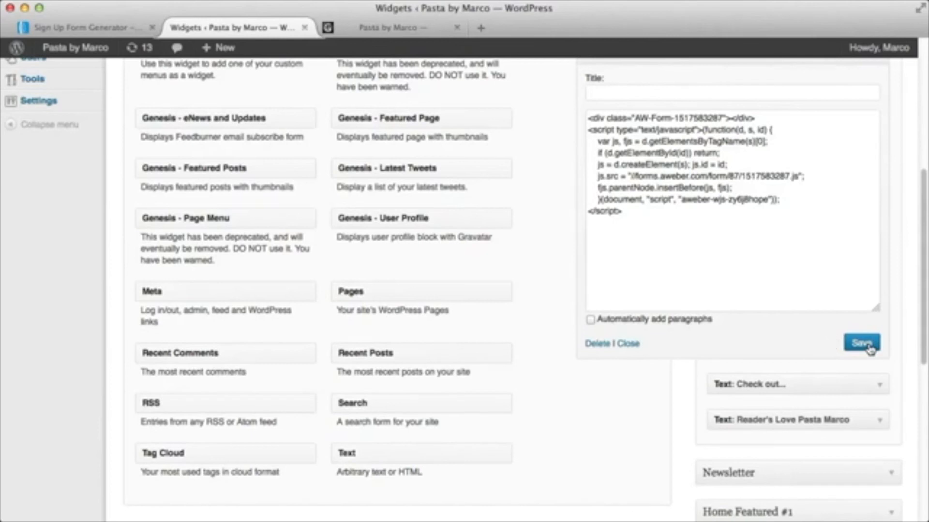
Step: Reload the Pasta by Marco blog page and fill in the sidebar sign-up form with a first name and an email address
key(ctrl+Tab)
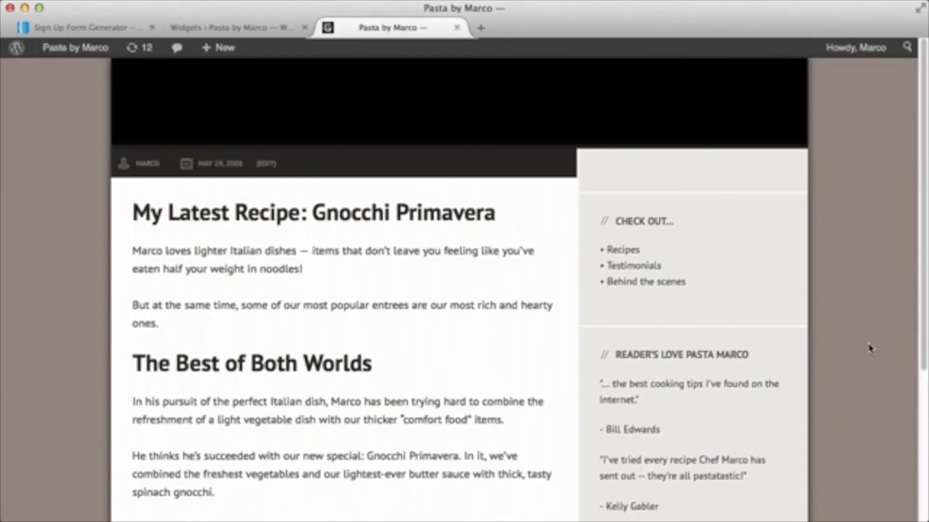
key(super+r)
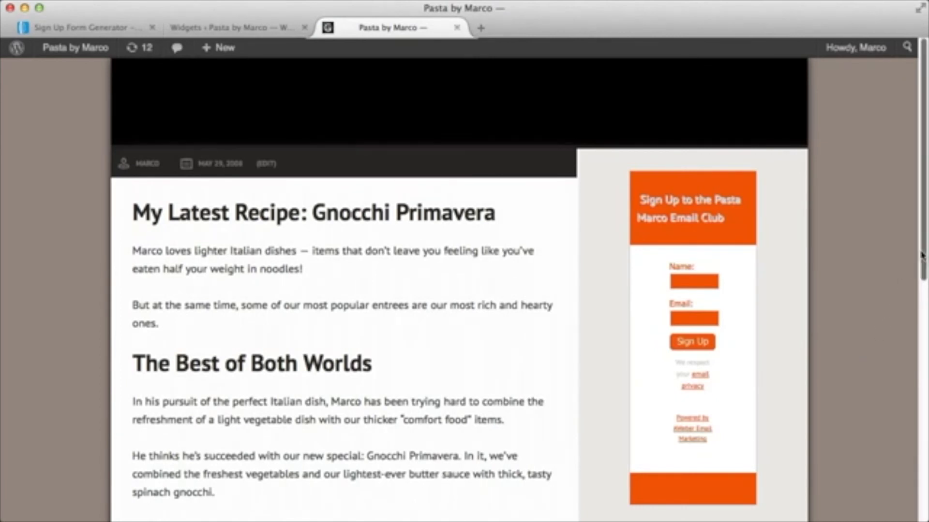
scroll(901, 278, down, 3)
click(707, 204)
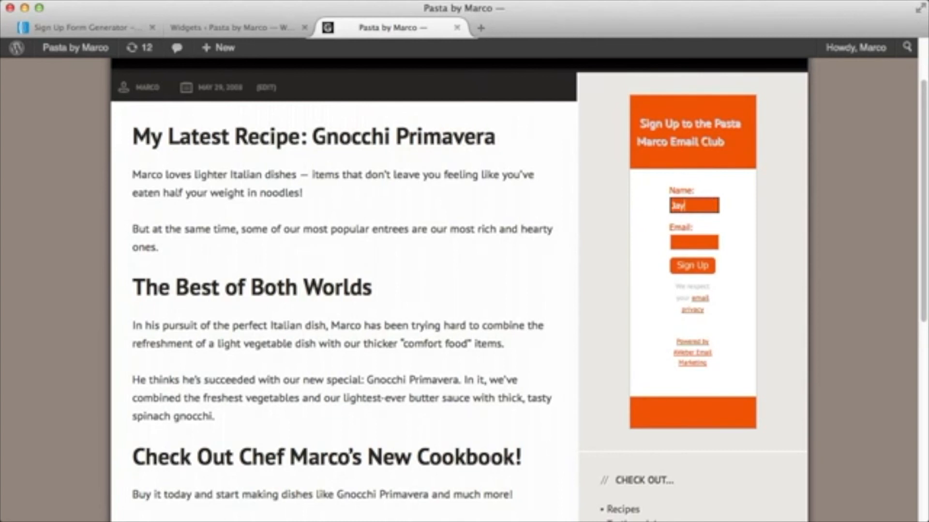
key(Tab)
text(my email@email)
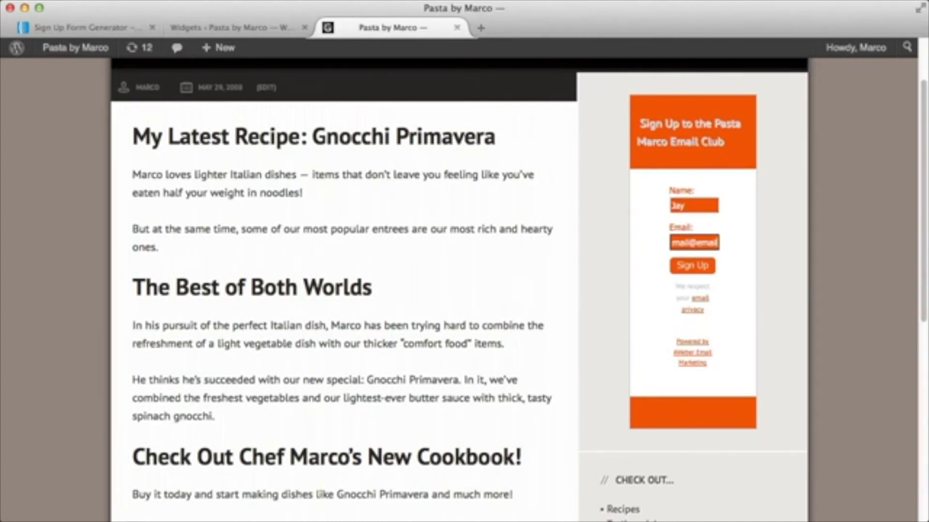